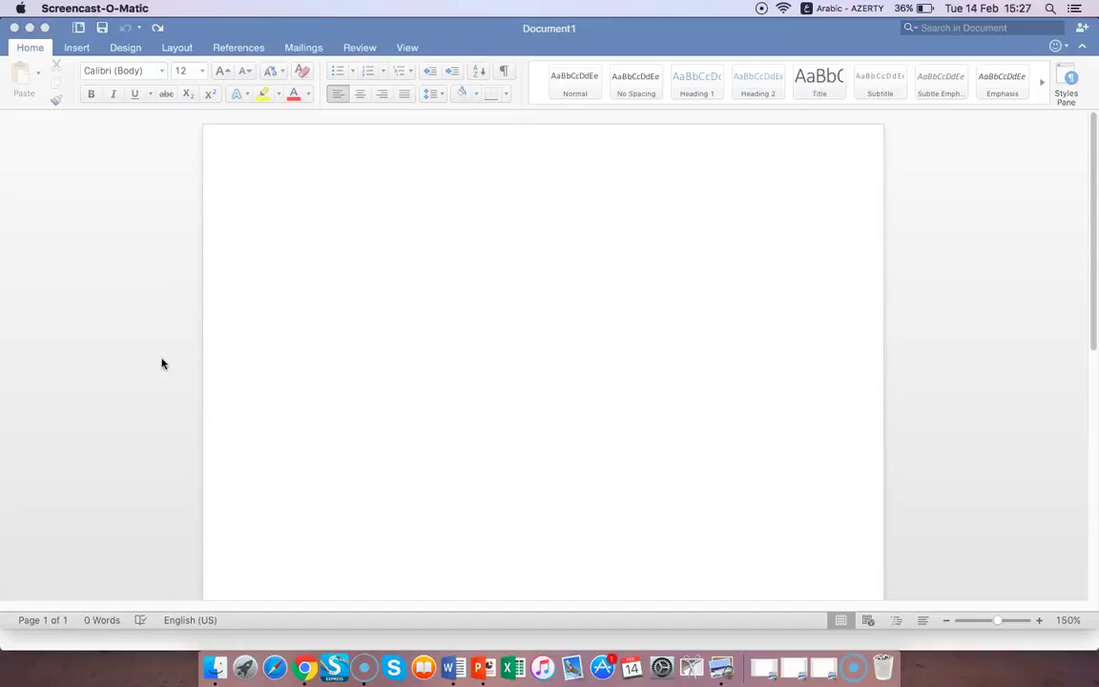
- Activate the blank Document1 page in Word so it is ready for typing
click(607, 316)
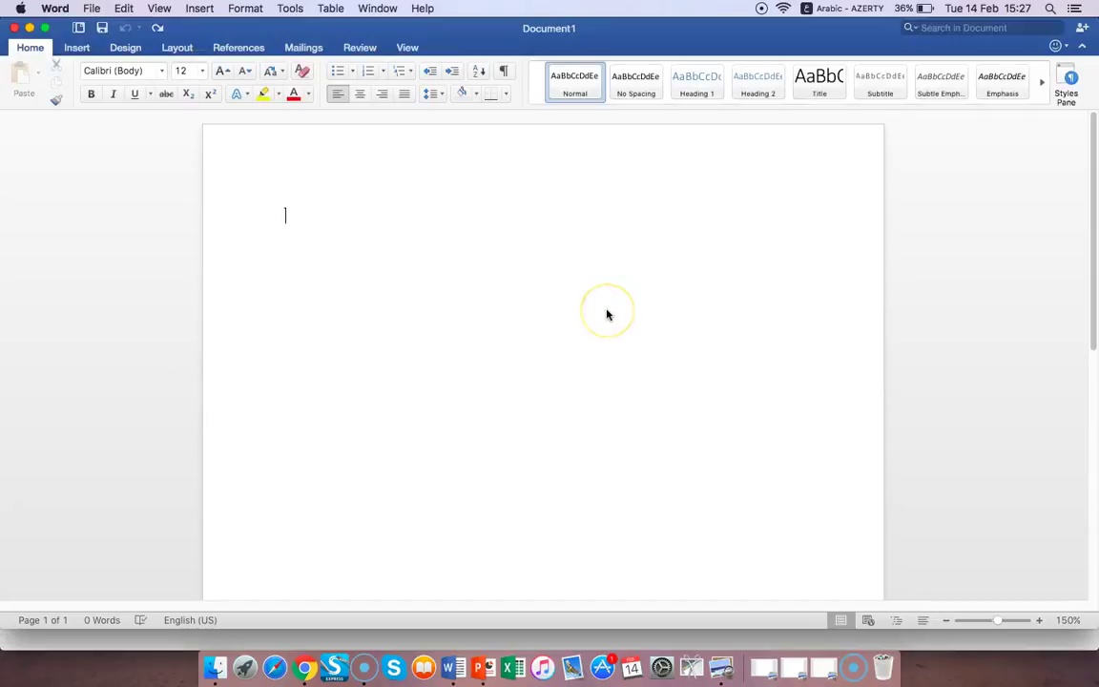
- Type the Arabic line 'بمسم الله الرحمن الرحيم ا' and begin erasing the mistyped text
text(ب)
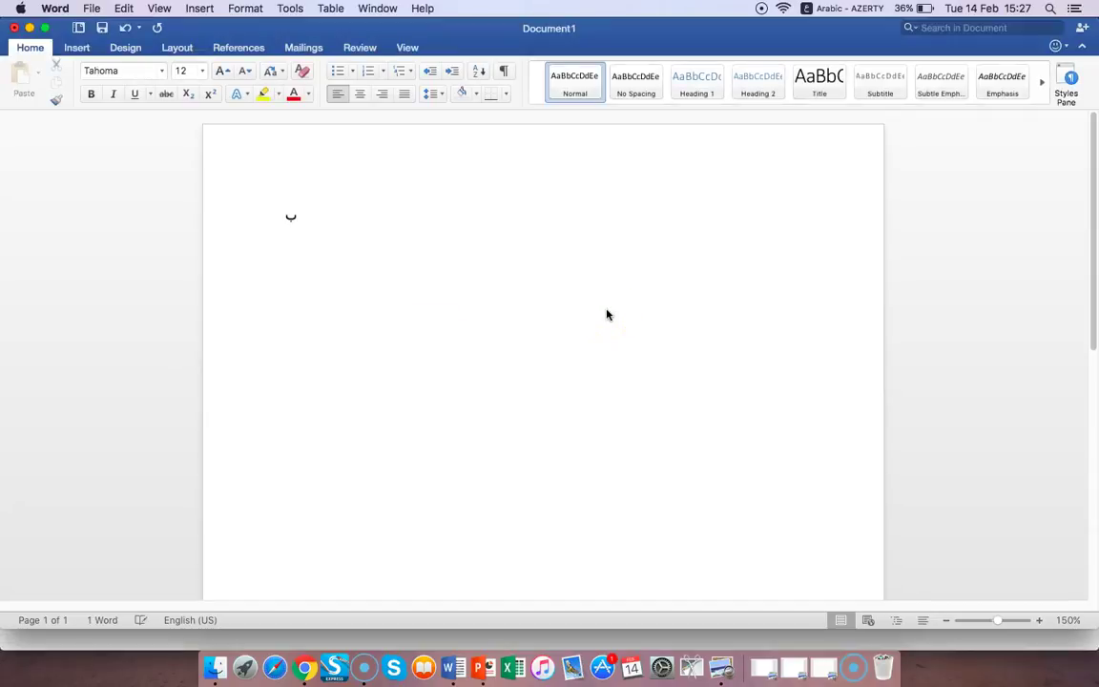
text(م)
text(سم الله )
text(الرحمن ال)
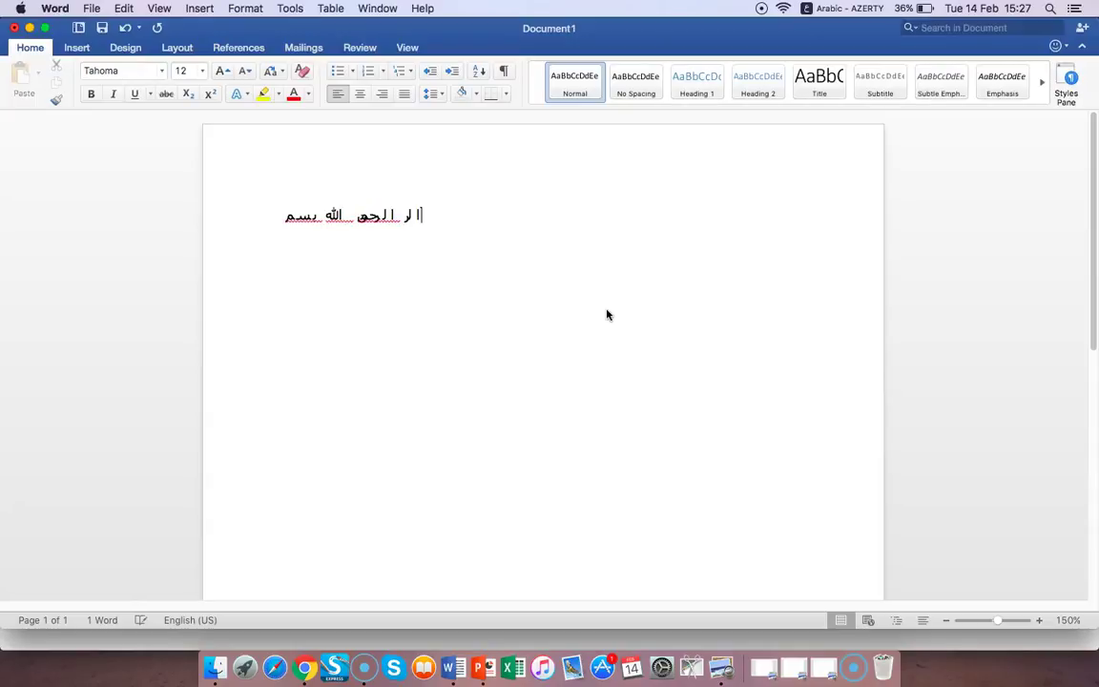
text(رحيم ا)
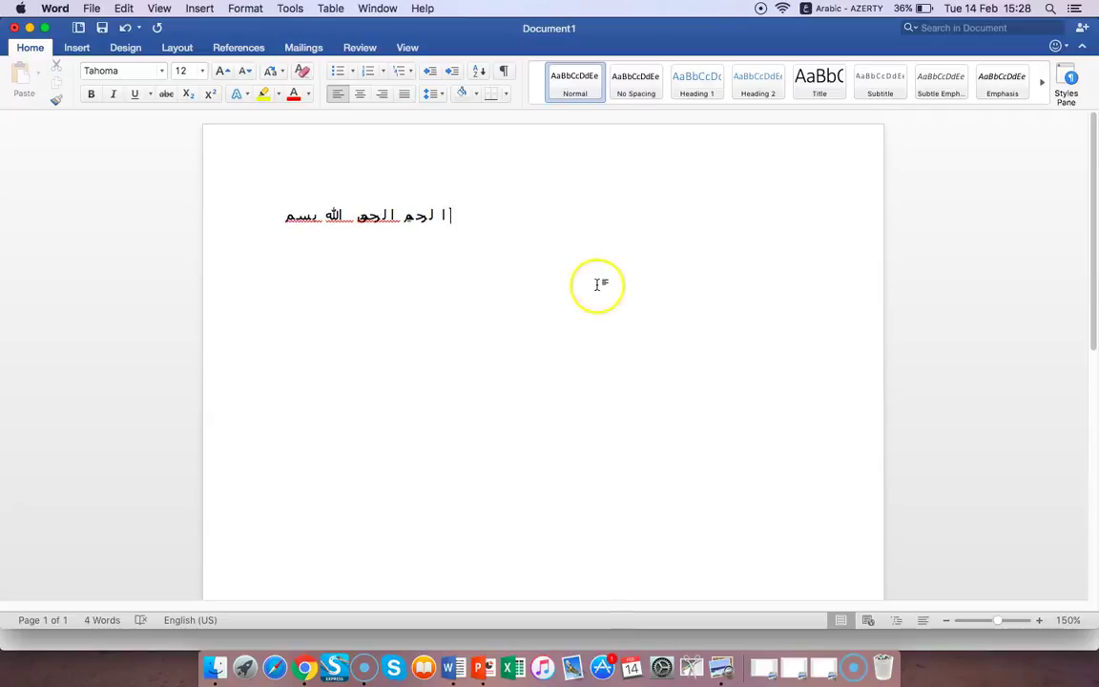
key(BackSpace)
key(BackSpace)
key(BackSpace)
key(BackSpace)
key(BackSpace)
key(BackSpace)
key(BackSpace)
key(BackSpace)
key(BackSpace)
key(BackSpace)
key(BackSpace)
key(BackSpace)
key(BackSpace)
key(BackSpace)
key(BackSpace)
key(BackSpace)
key(BackSpace)
key(BackSpace)
key(BackSpace)
key(BackSpace)
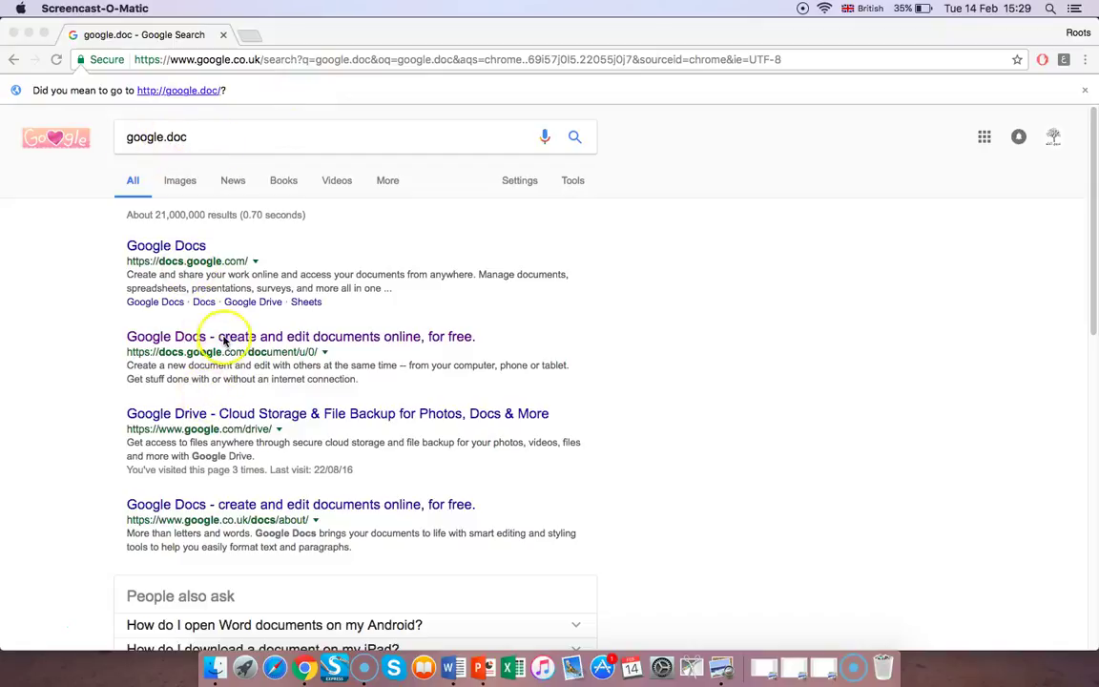
- Start a blank Google Docs document and switch to right-to-left Arabic typing
click(169, 342)
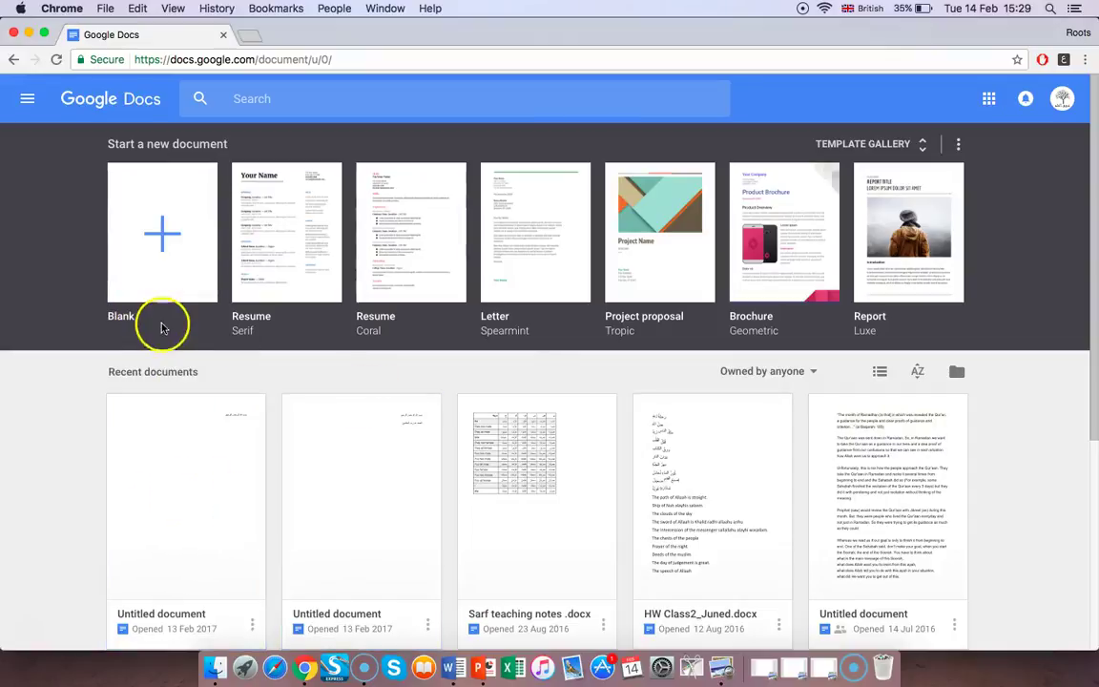
click(168, 254)
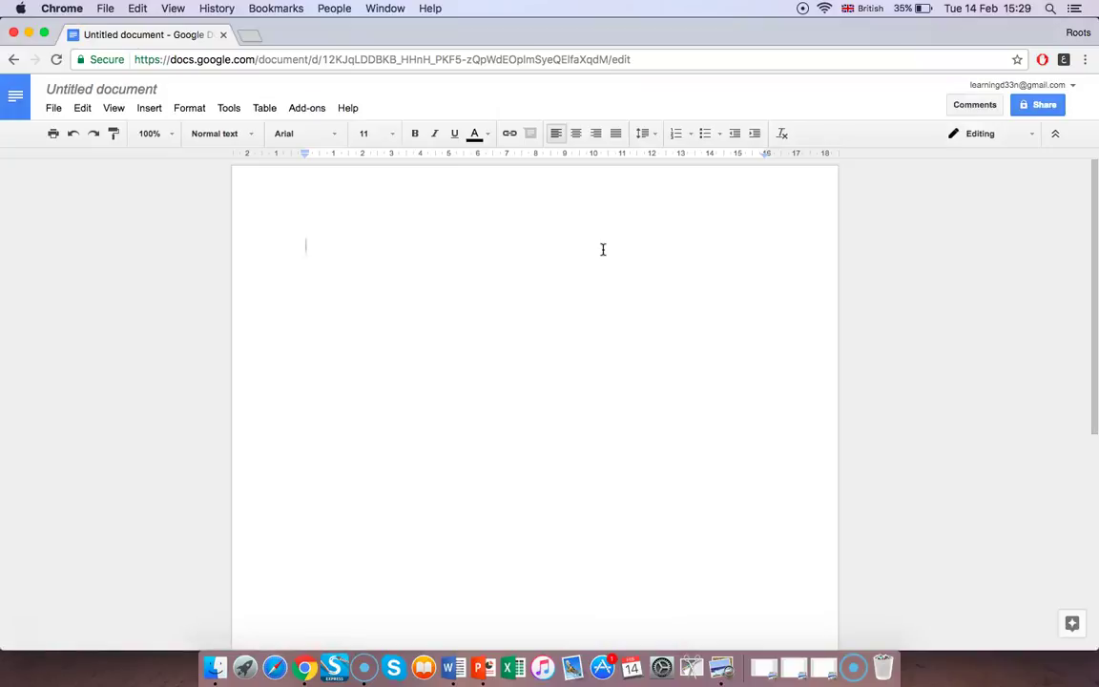
text(f)
key(ctrl+space)
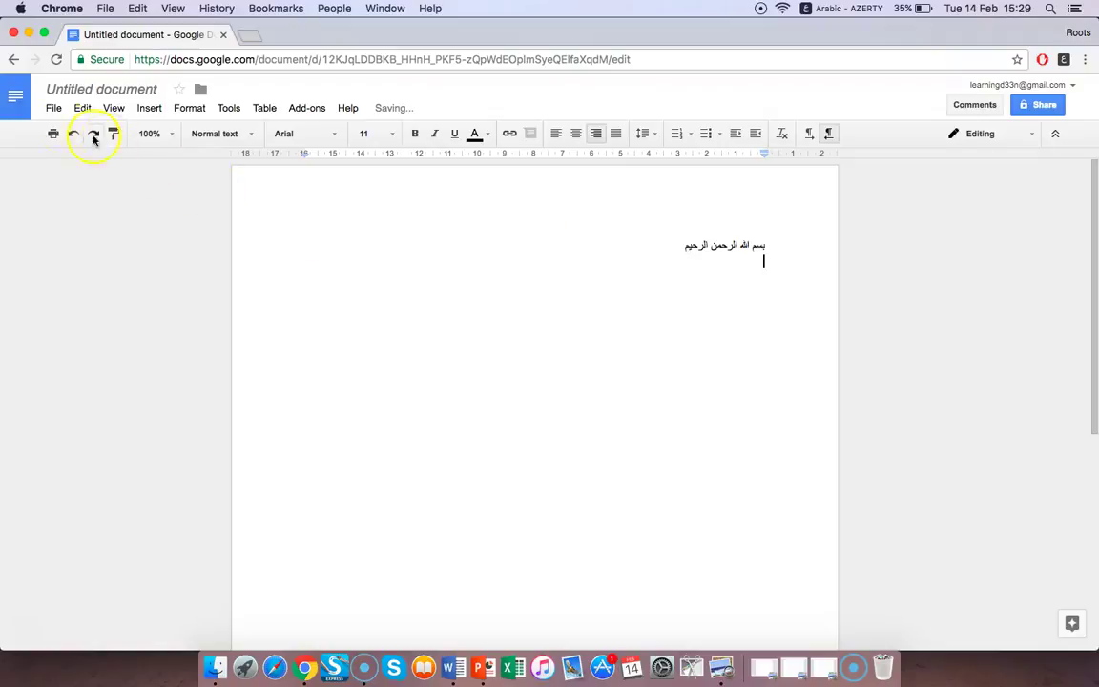
- Download the document as a Microsoft Word (.docx) file and open it in Word
click(52, 110)
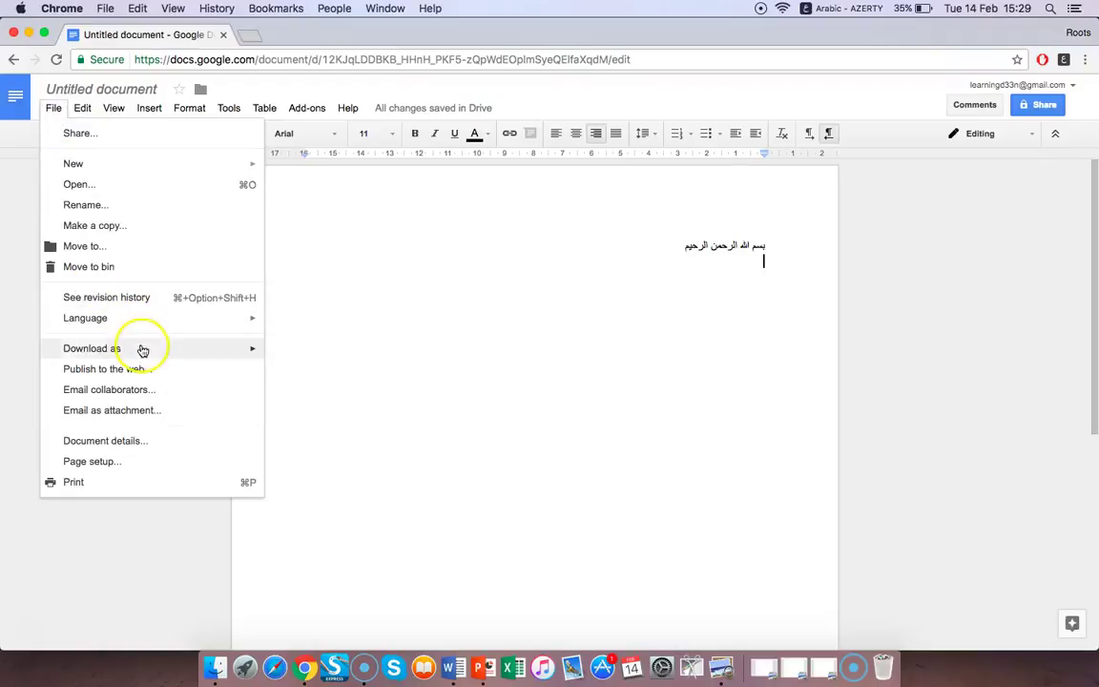
mouse_move(141, 348)
click(324, 355)
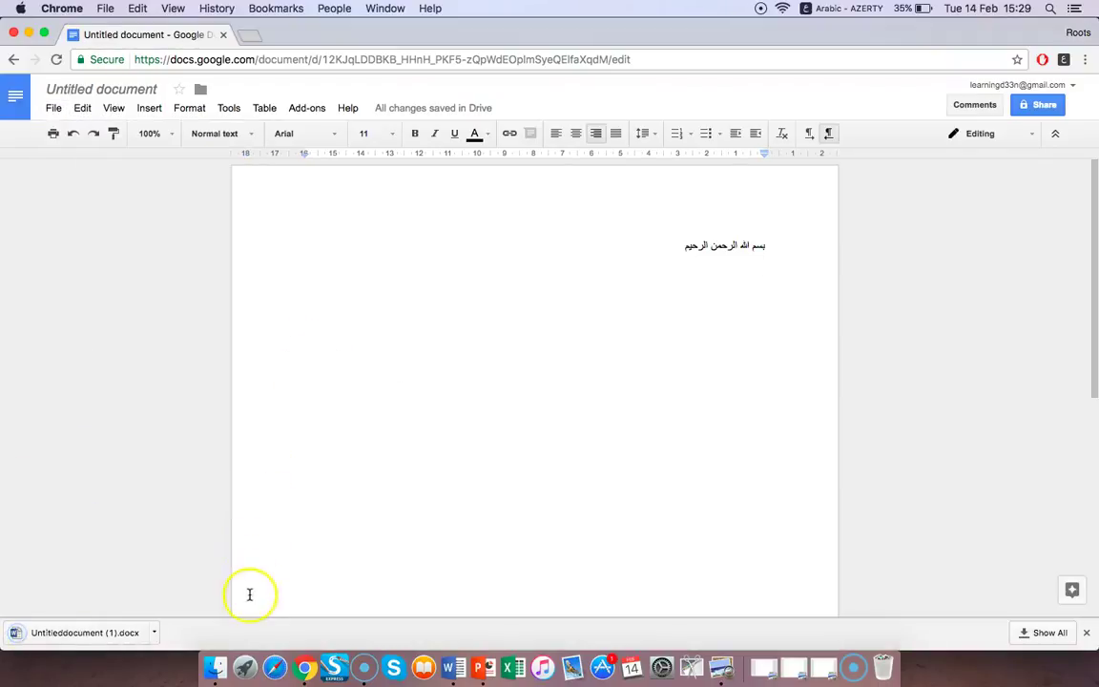
click(129, 633)
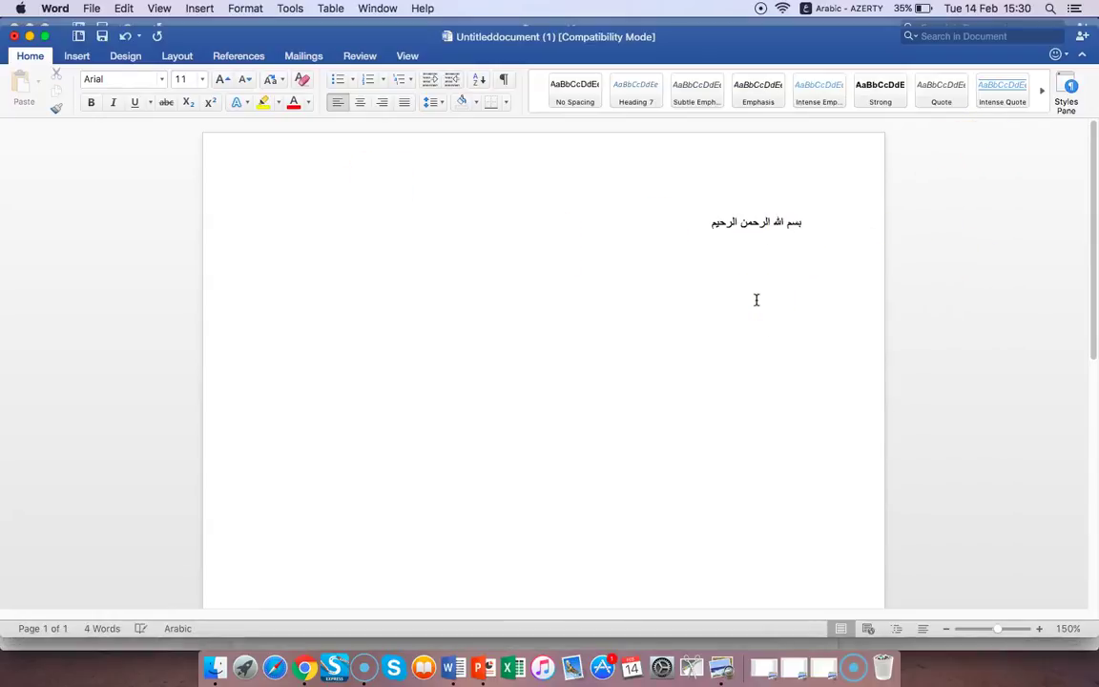
- Save the document as a .dotx Word template named 'arabic template' in the Templates folder
click(31, 55)
click(38, 54)
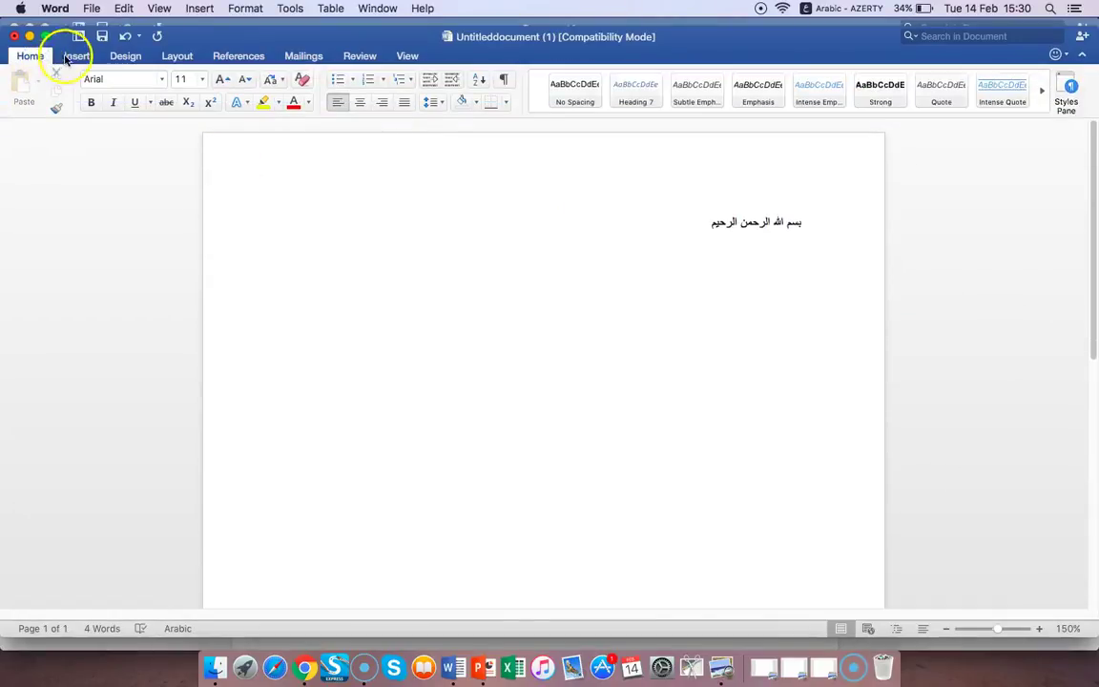
click(92, 9)
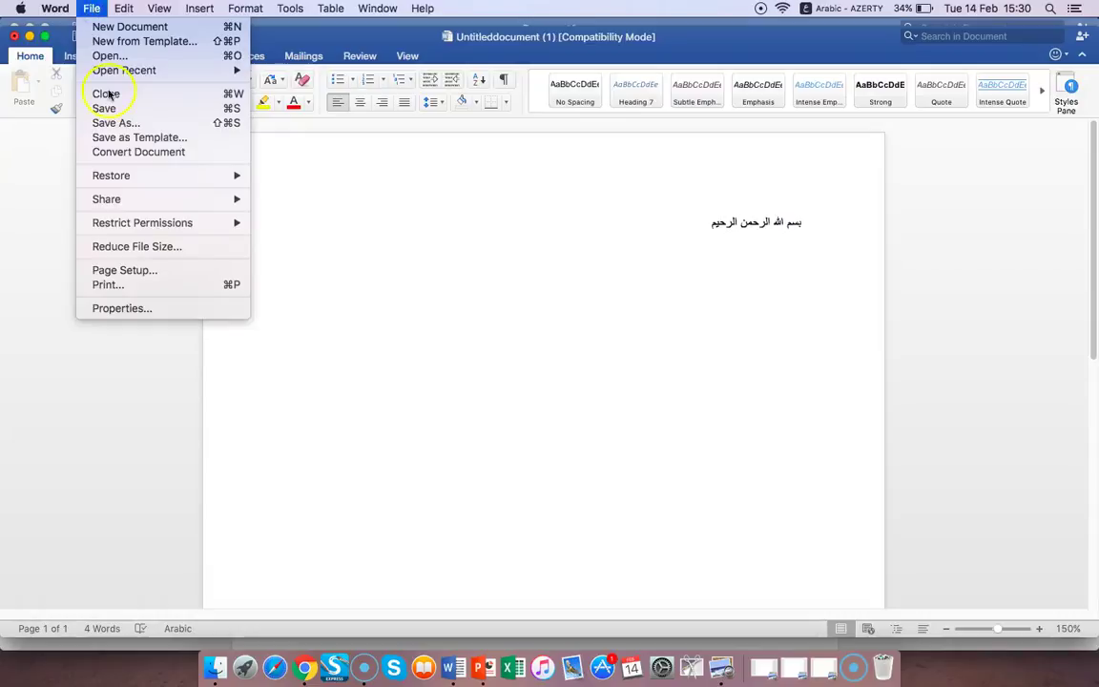
click(181, 140)
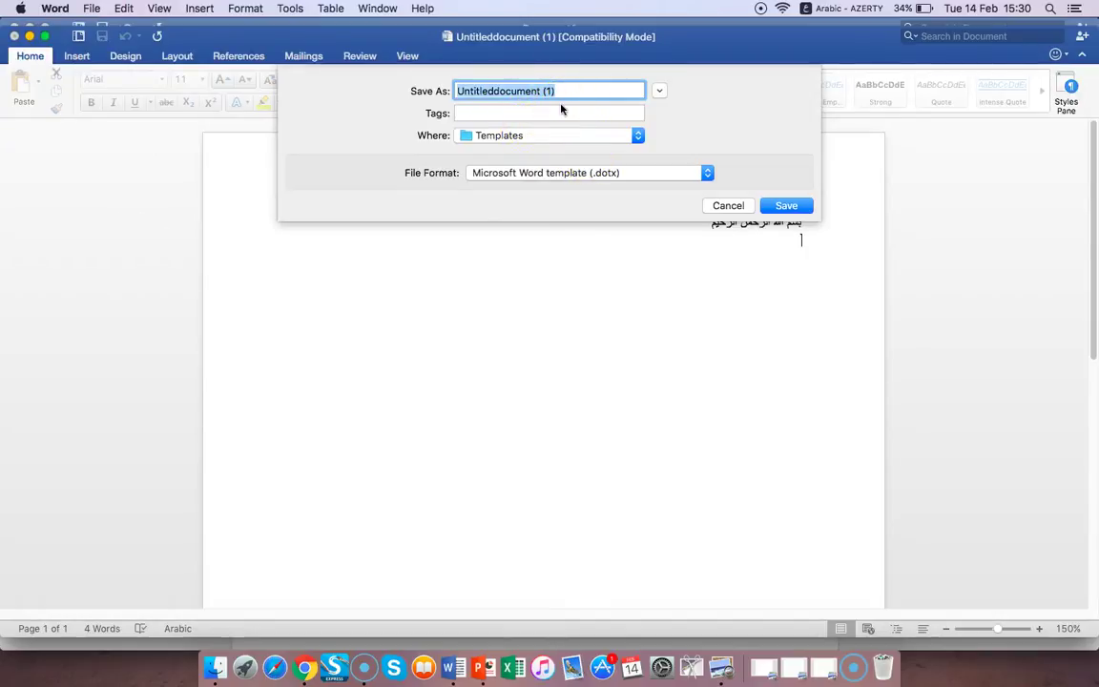
key(BackSpace)
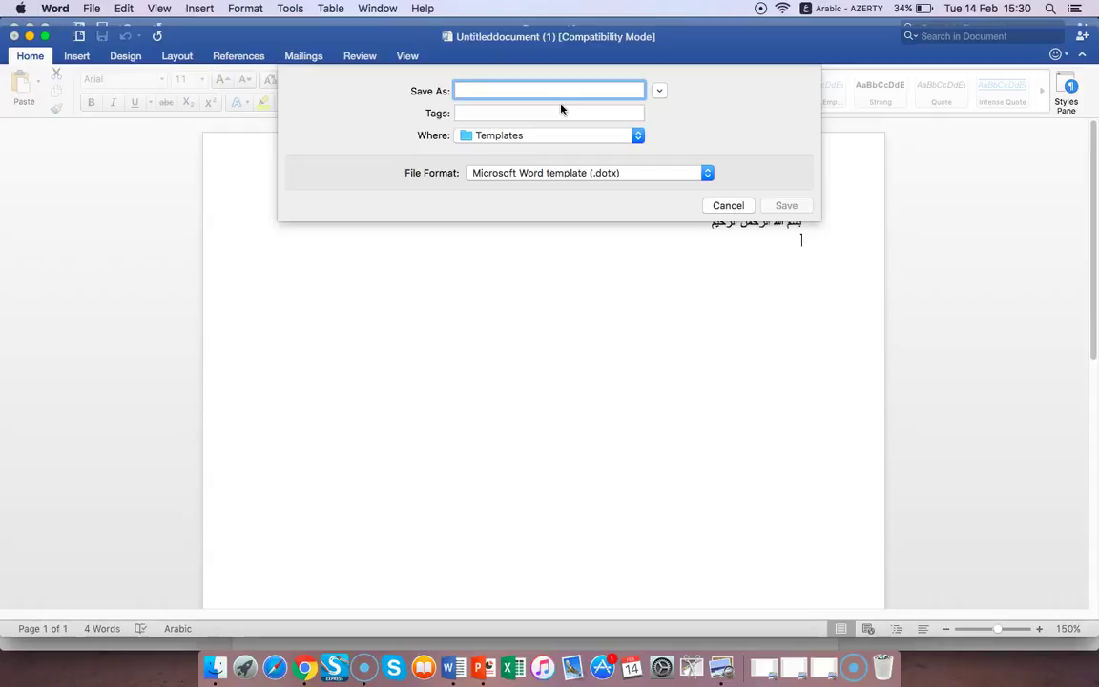
text(شقشل)
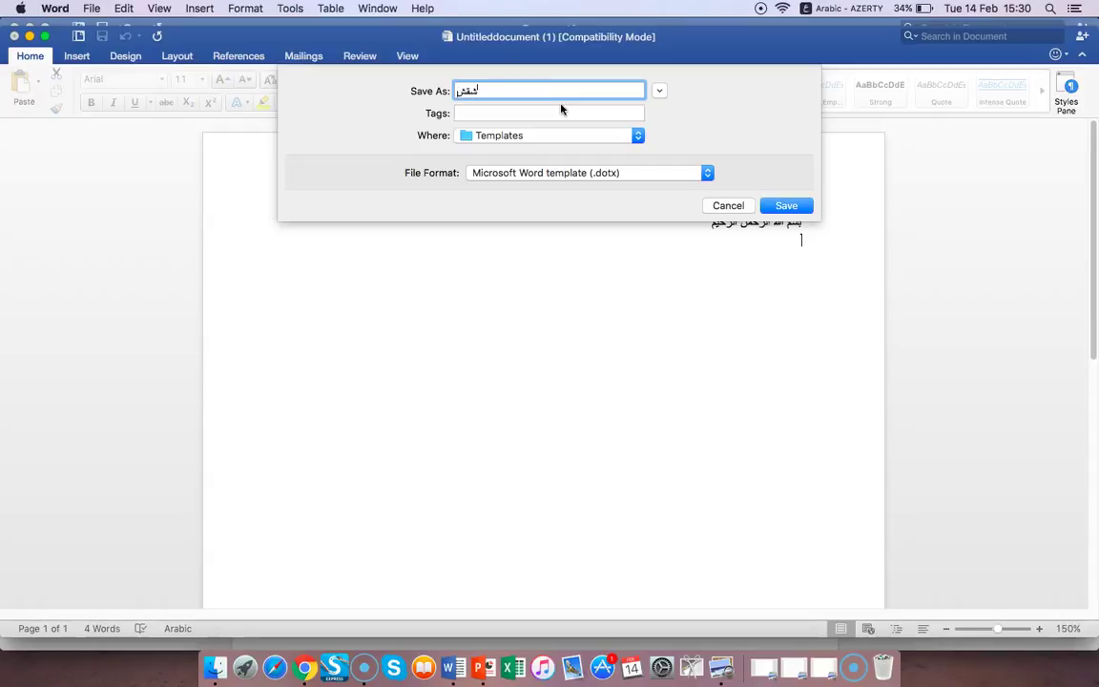
key(BackSpace)
key(BackSpace)
key(BackSpace)
key(BackSpace)
key(ctrl+space)
text(ara)
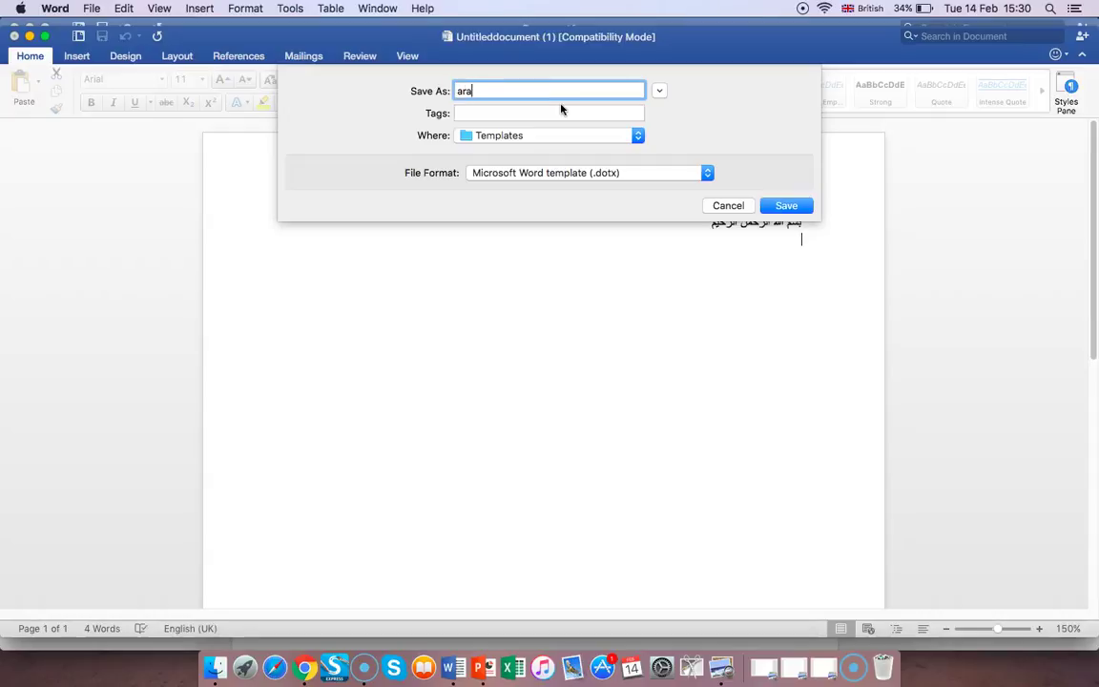
text(bic template)
click(782, 206)
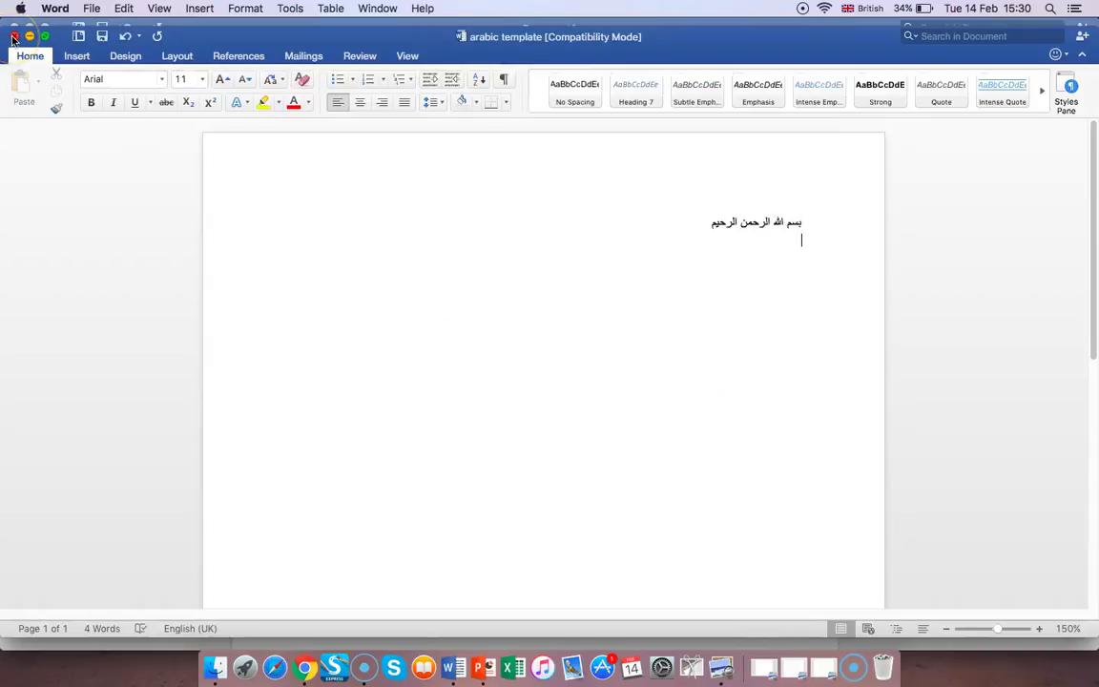
- Create and close an extra blank document, then bring up the template gallery
click(90, 8)
click(105, 25)
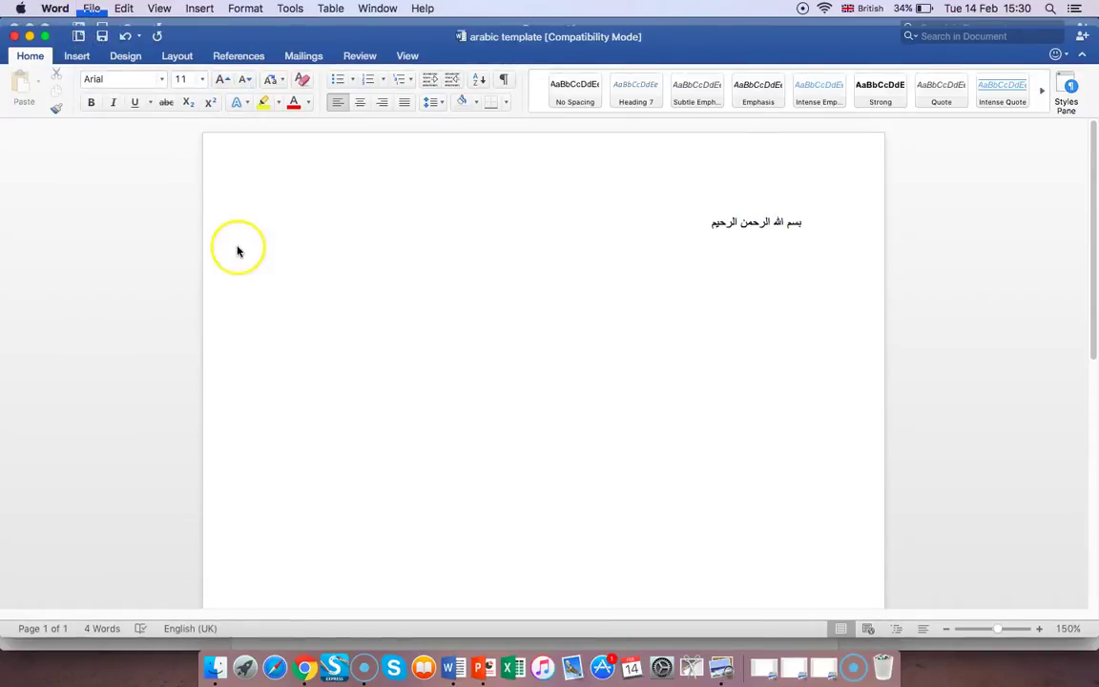
click(14, 44)
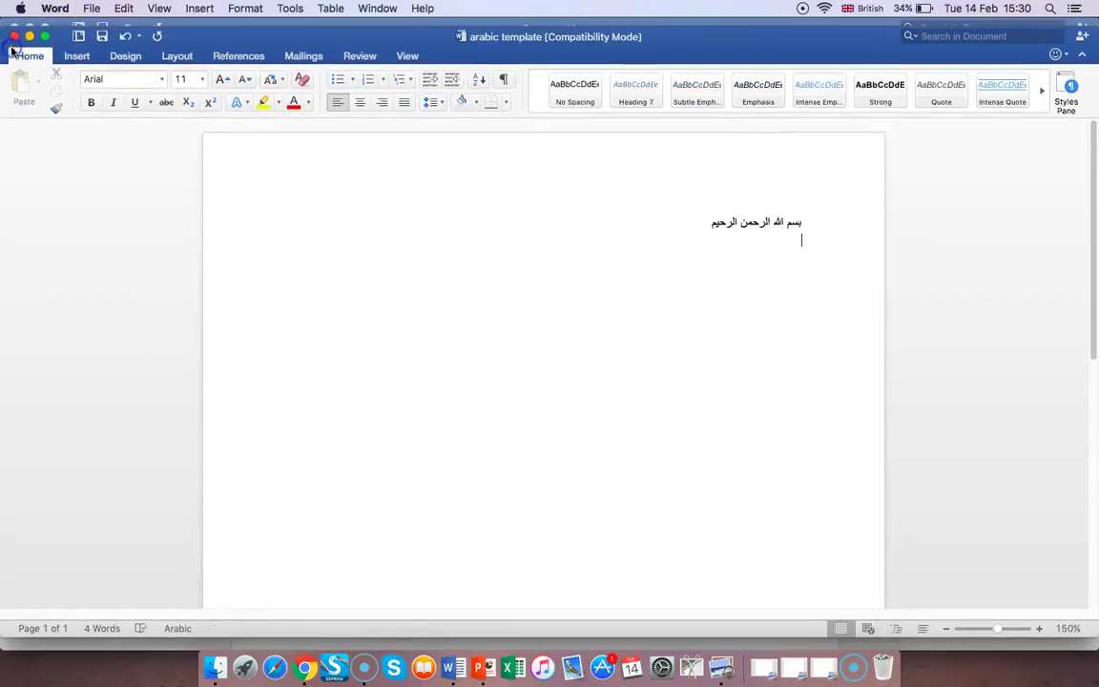
click(97, 8)
click(108, 40)
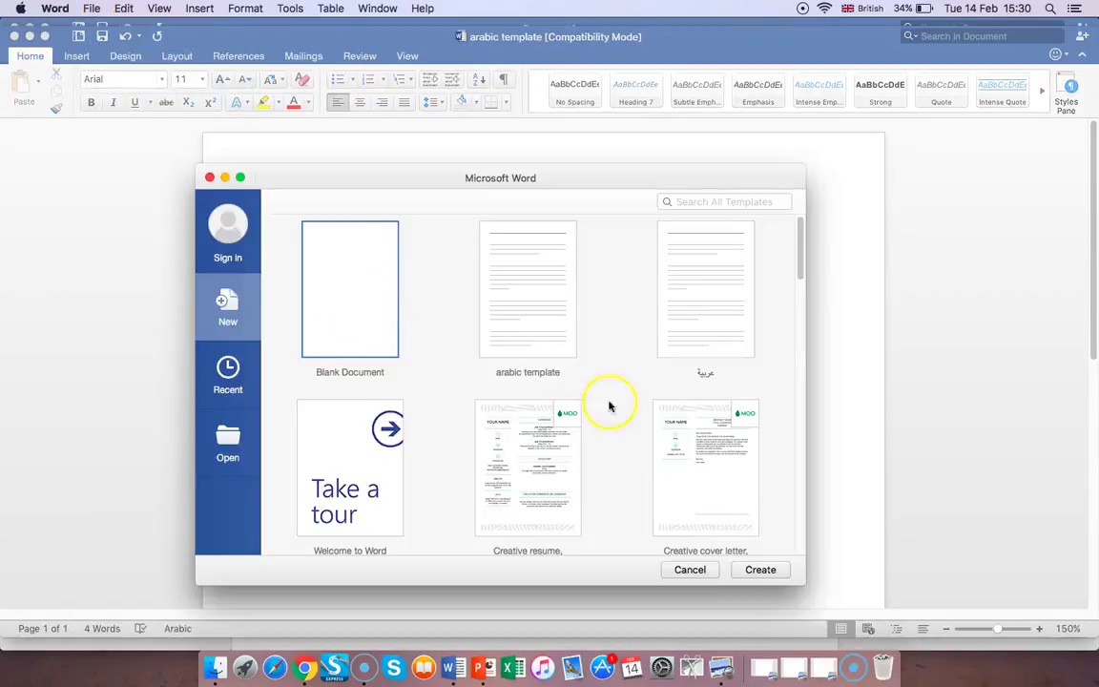
drag(797, 245, 791, 205)
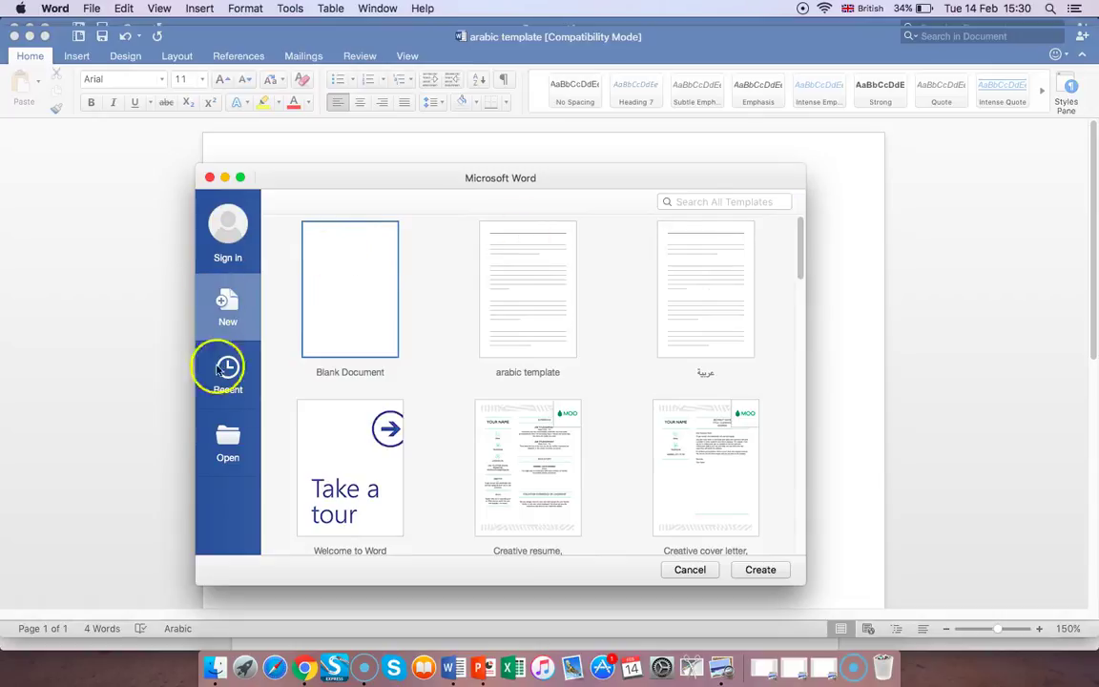
- Open 'arabic template' from the Recent documents list
click(227, 440)
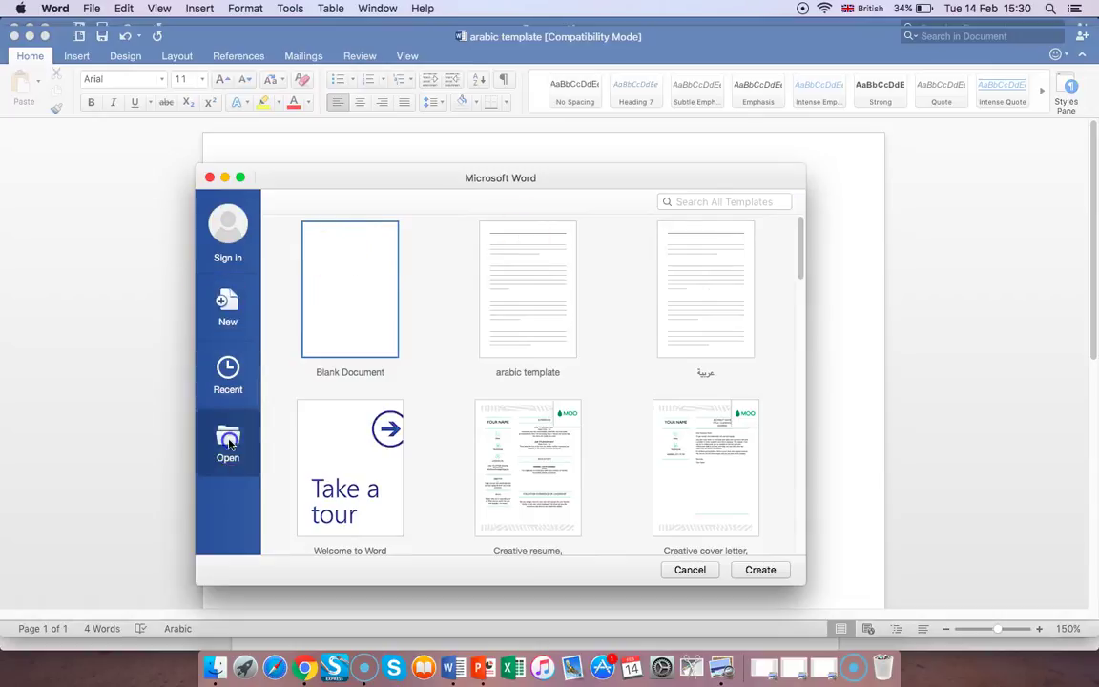
click(236, 303)
click(227, 368)
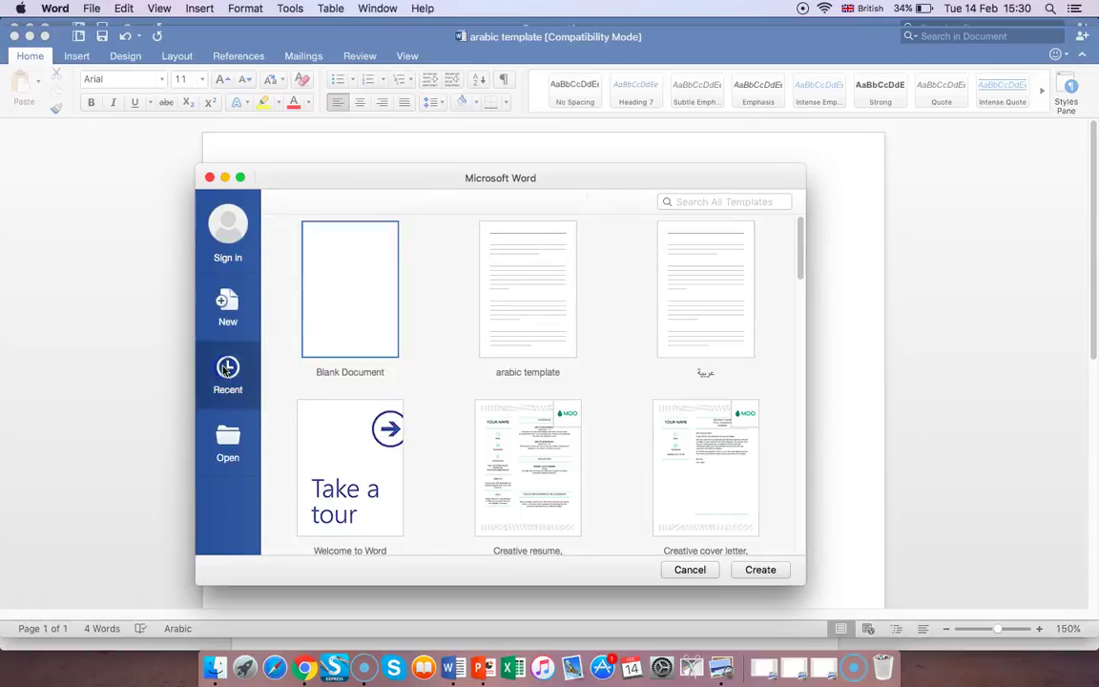
click(219, 303)
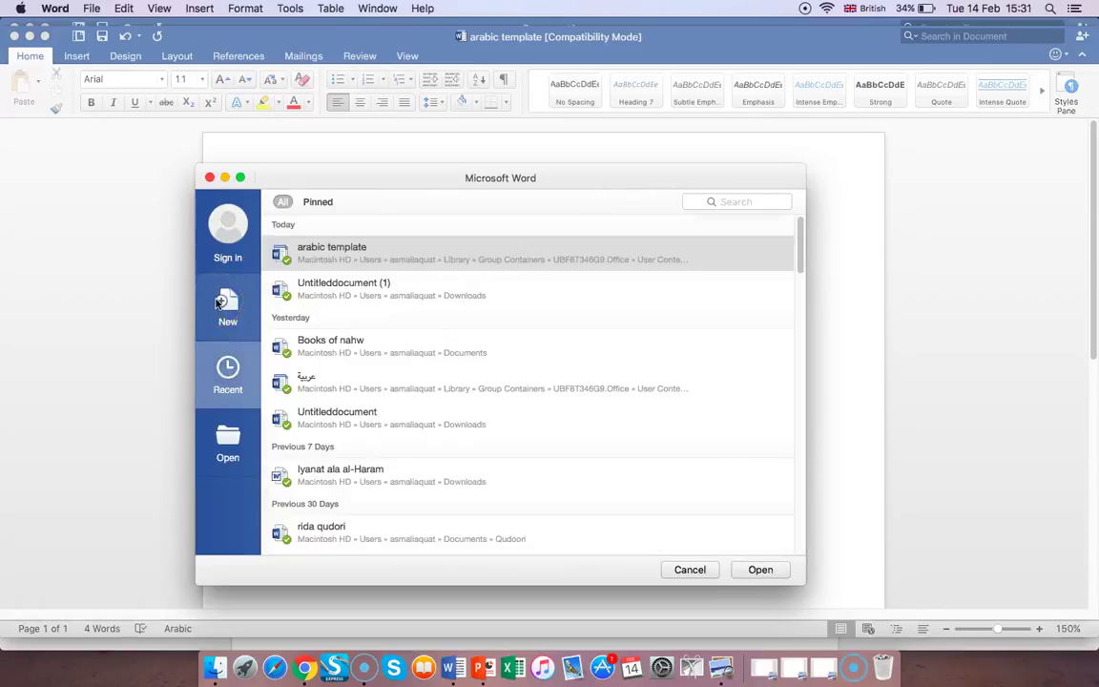
click(350, 250)
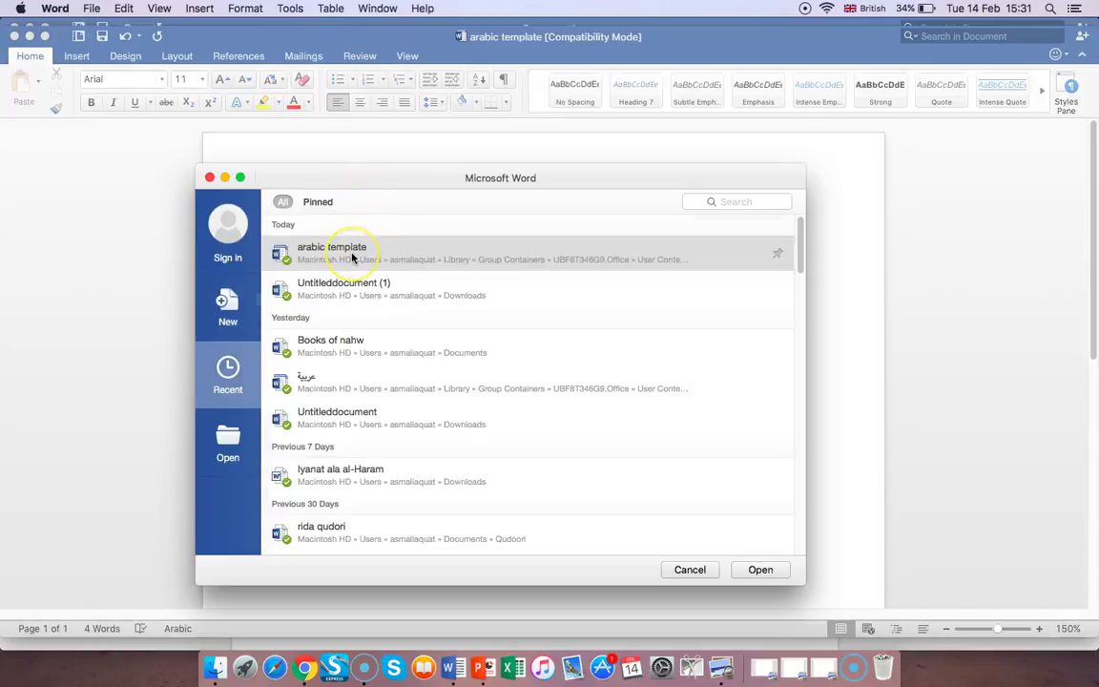
double_click(351, 252)
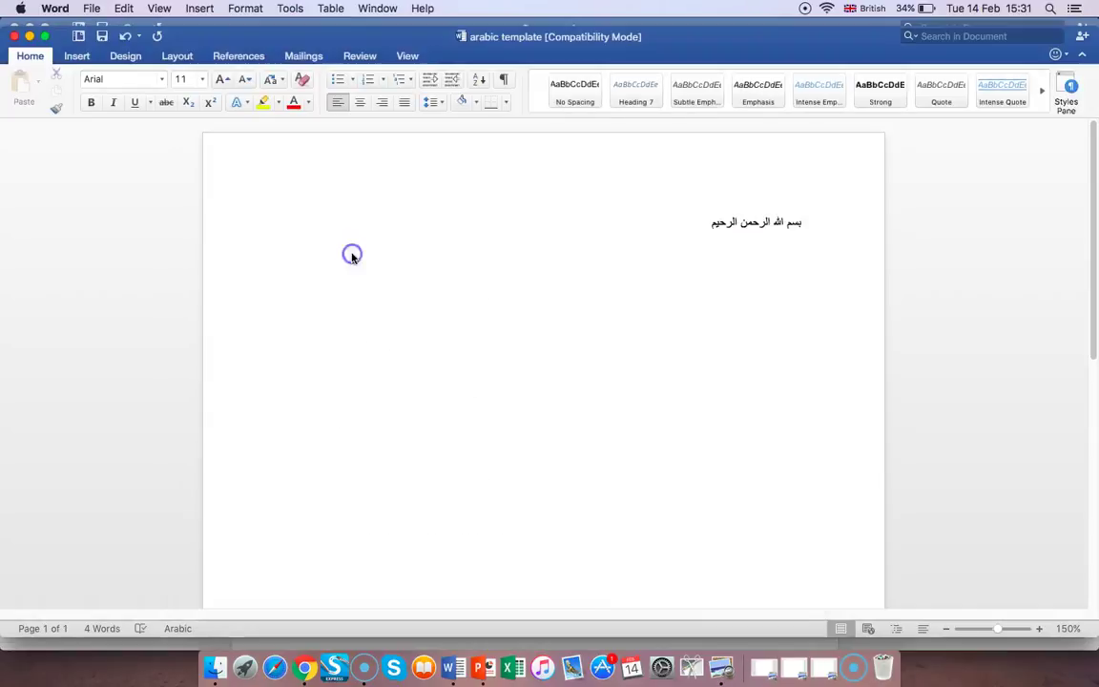
- Return to the open-file window and reopen the 'arabic template' document
click(457, 285)
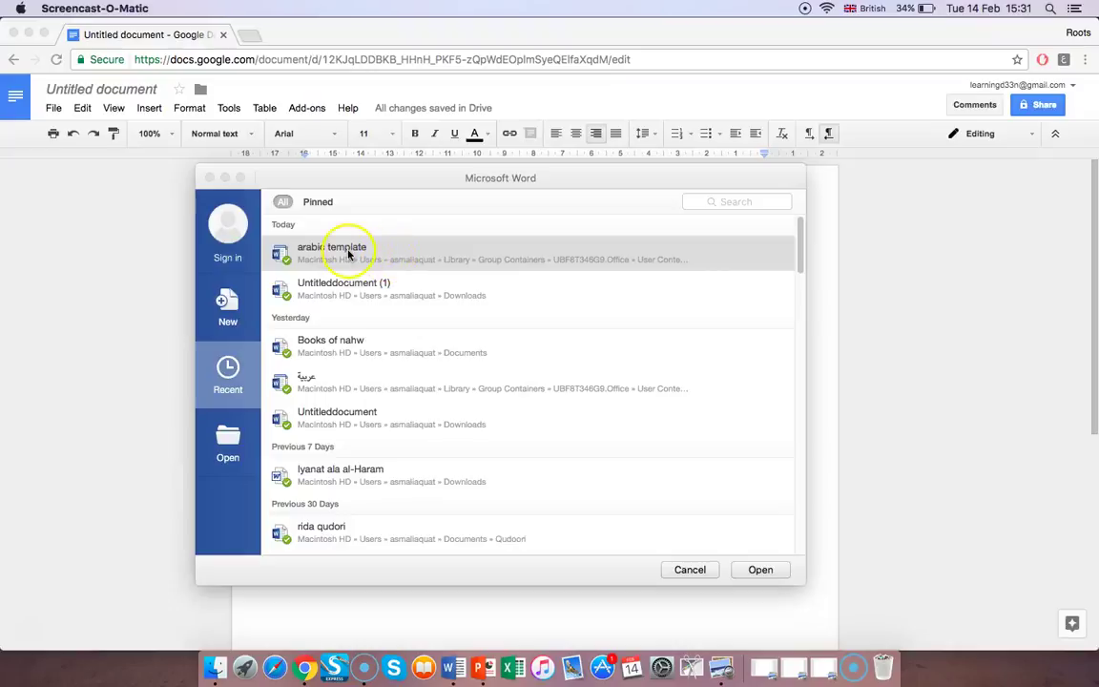
click(234, 380)
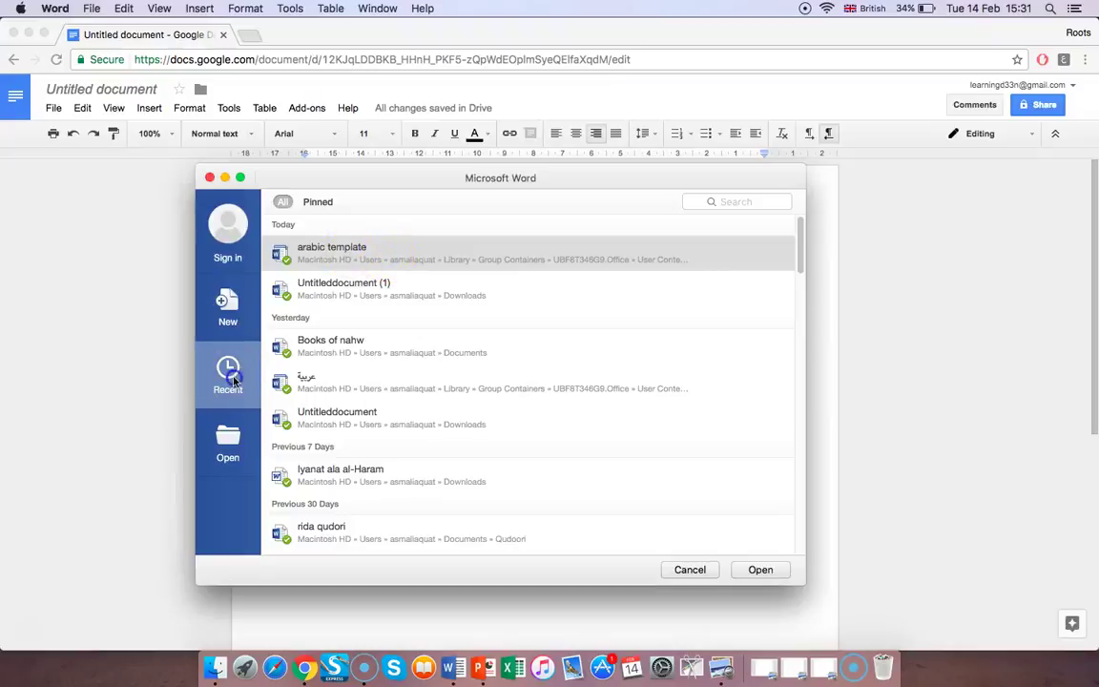
click(342, 249)
double_click(342, 250)
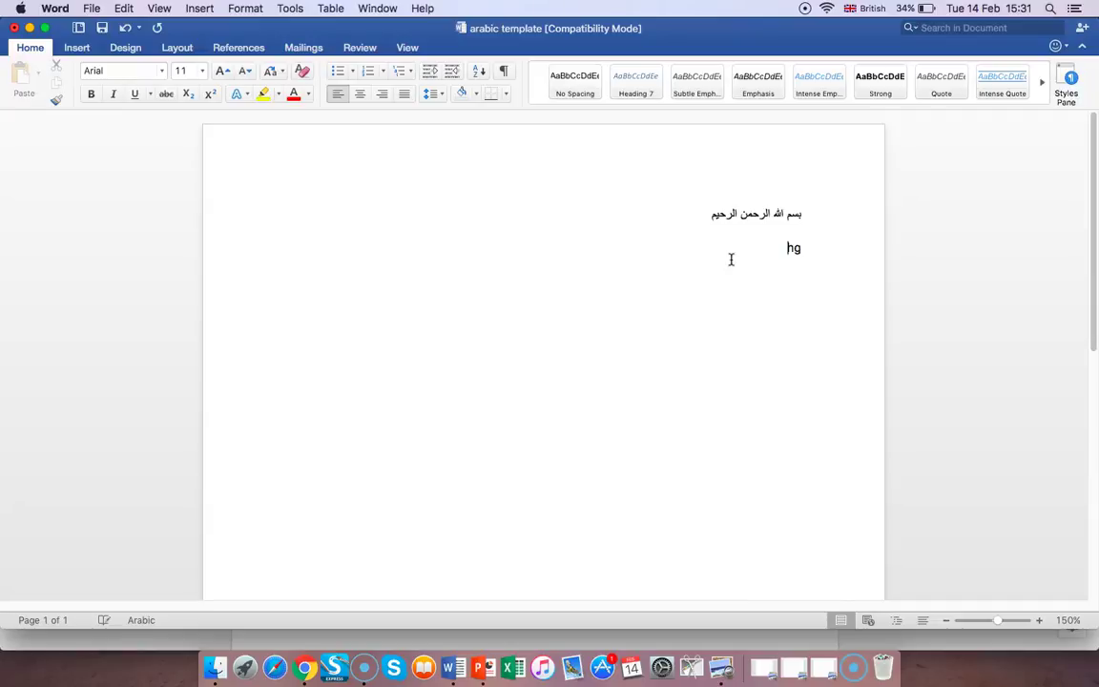
- Begin the second line with Arabic 'ال', zoom the page in, and select all the text
key(ctrl+space)
text(ال)
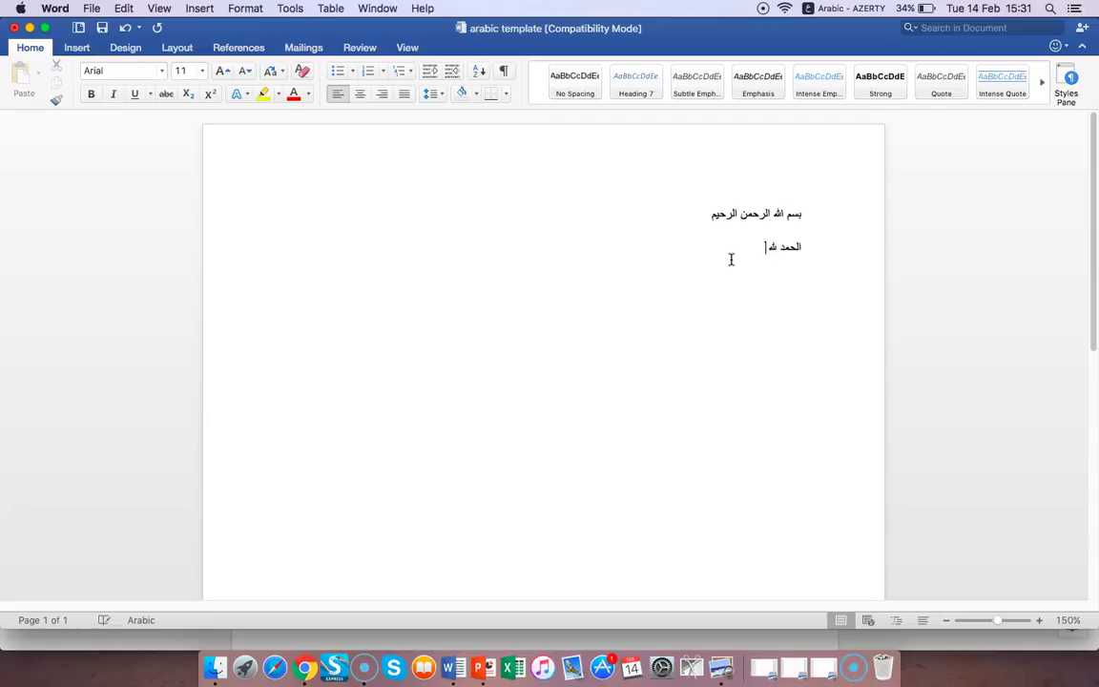
click(1038, 621)
click(1038, 622)
click(1039, 622)
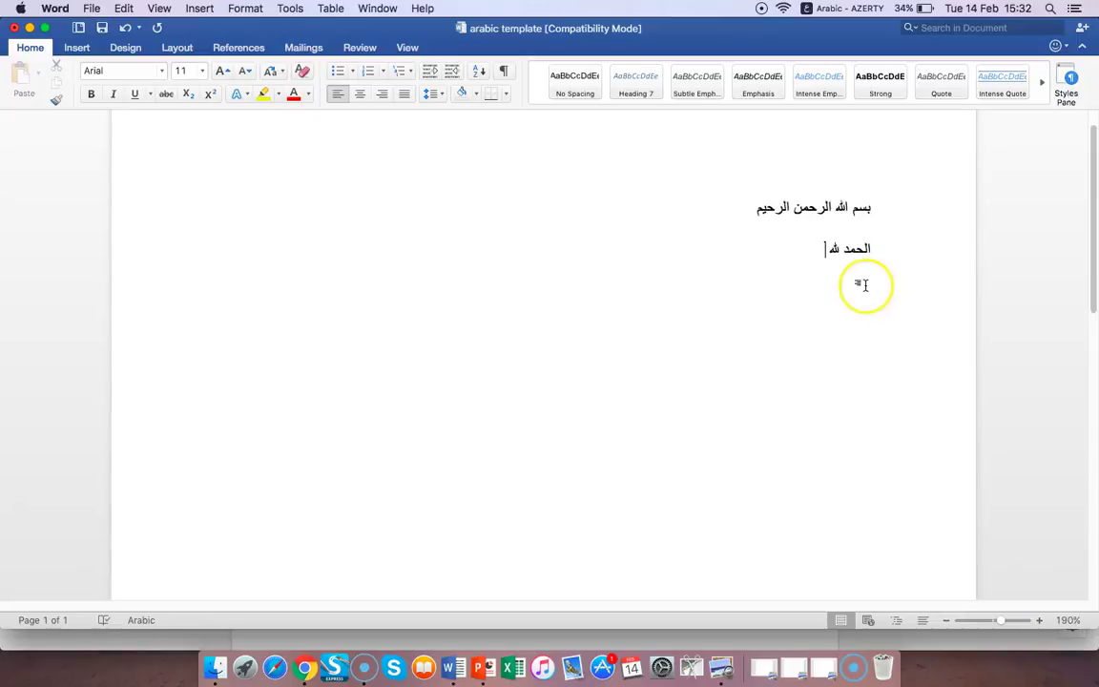
click(860, 247)
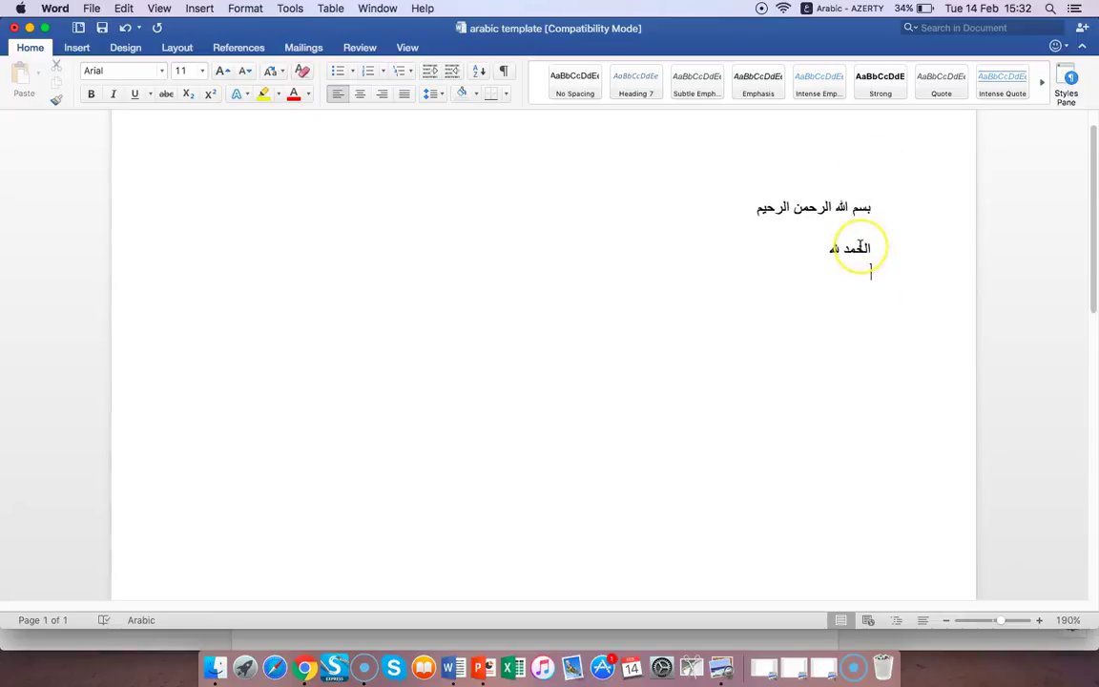
key(super+a)
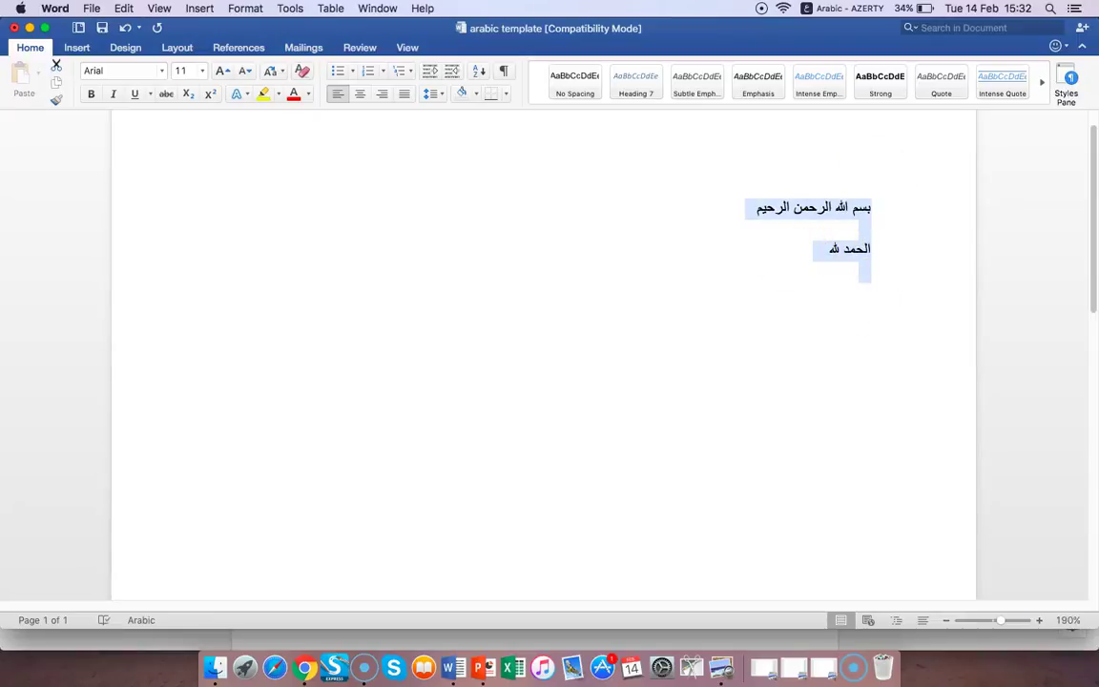
- Set the selected Arabic text to the Al Bayan font at size 22
click(162, 71)
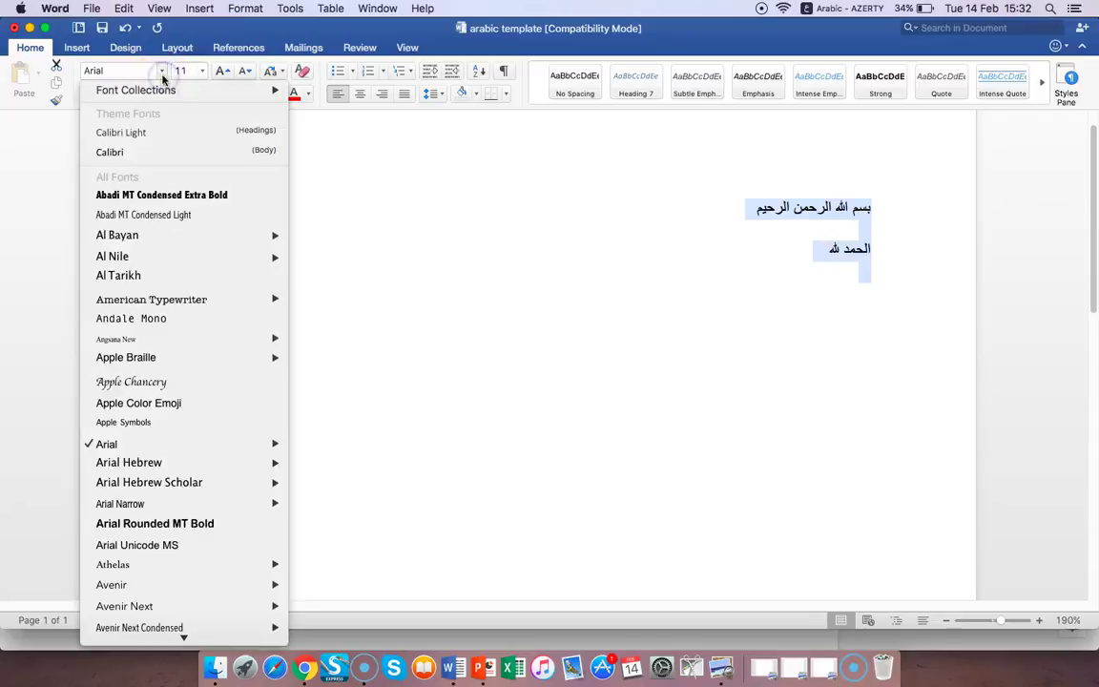
click(197, 237)
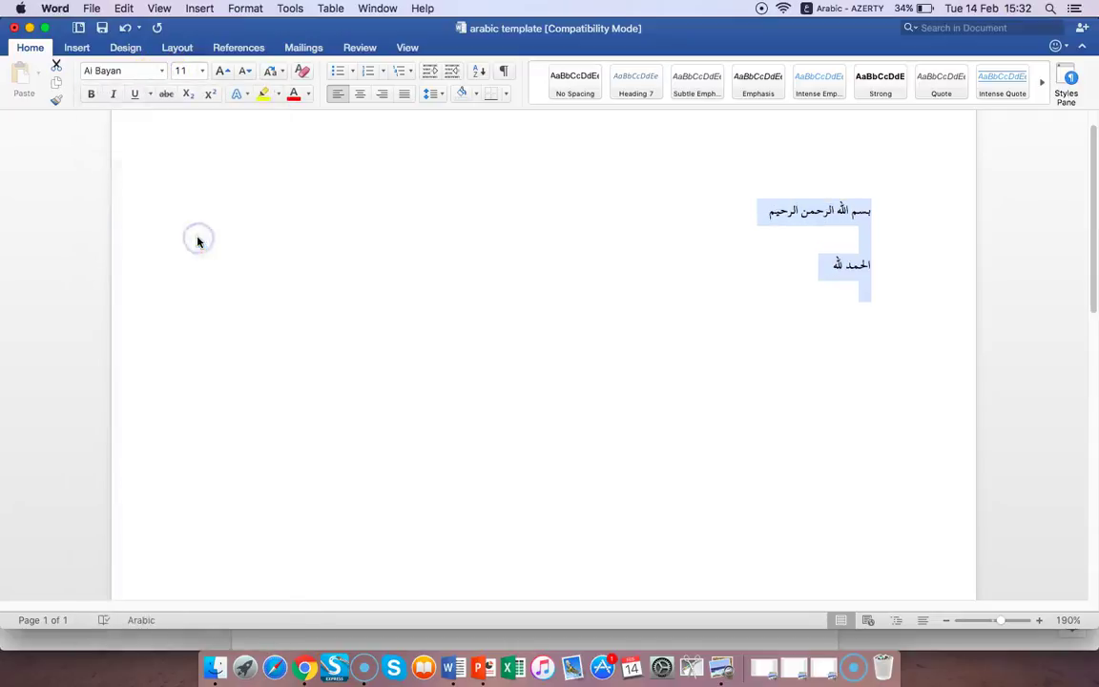
click(224, 73)
click(221, 72)
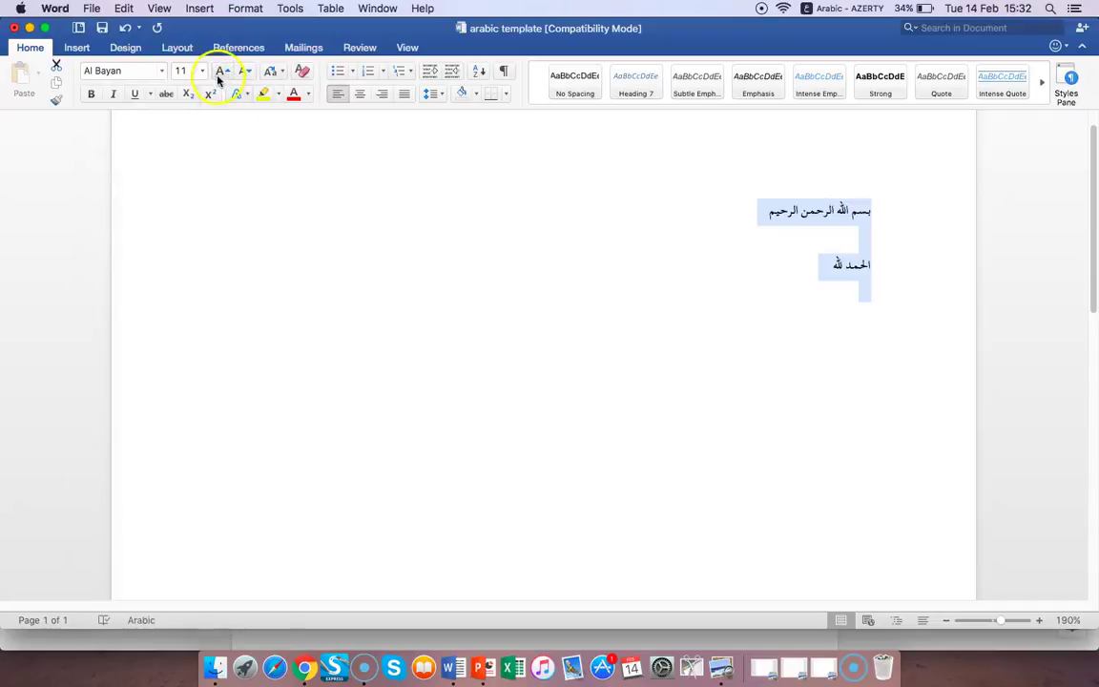
click(203, 76)
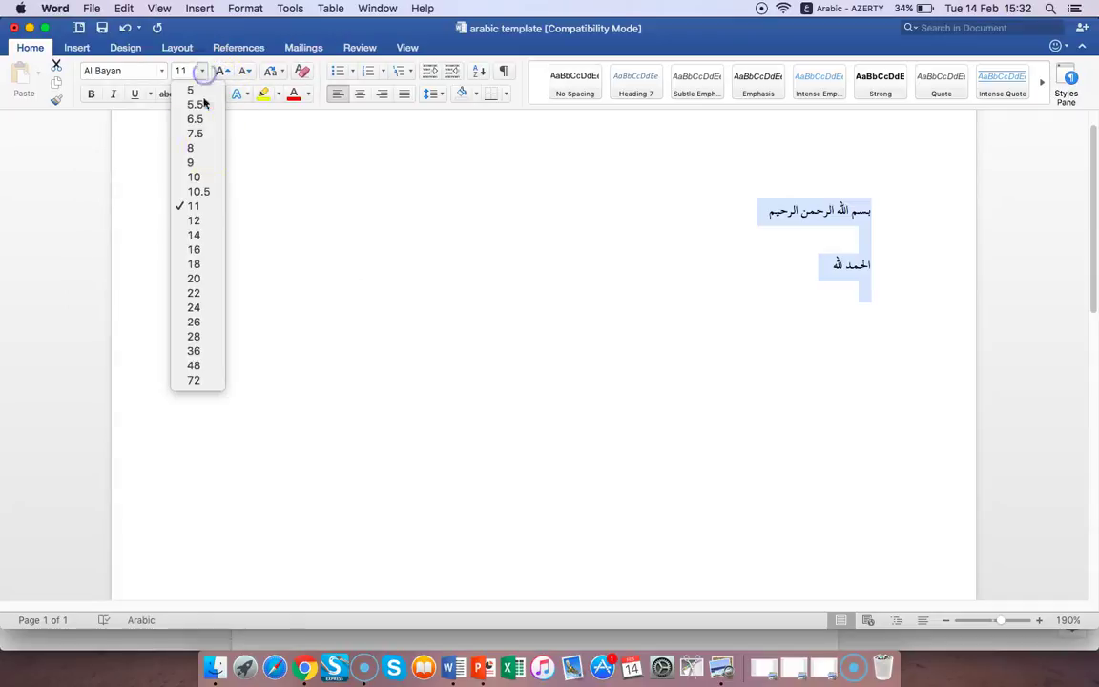
click(206, 289)
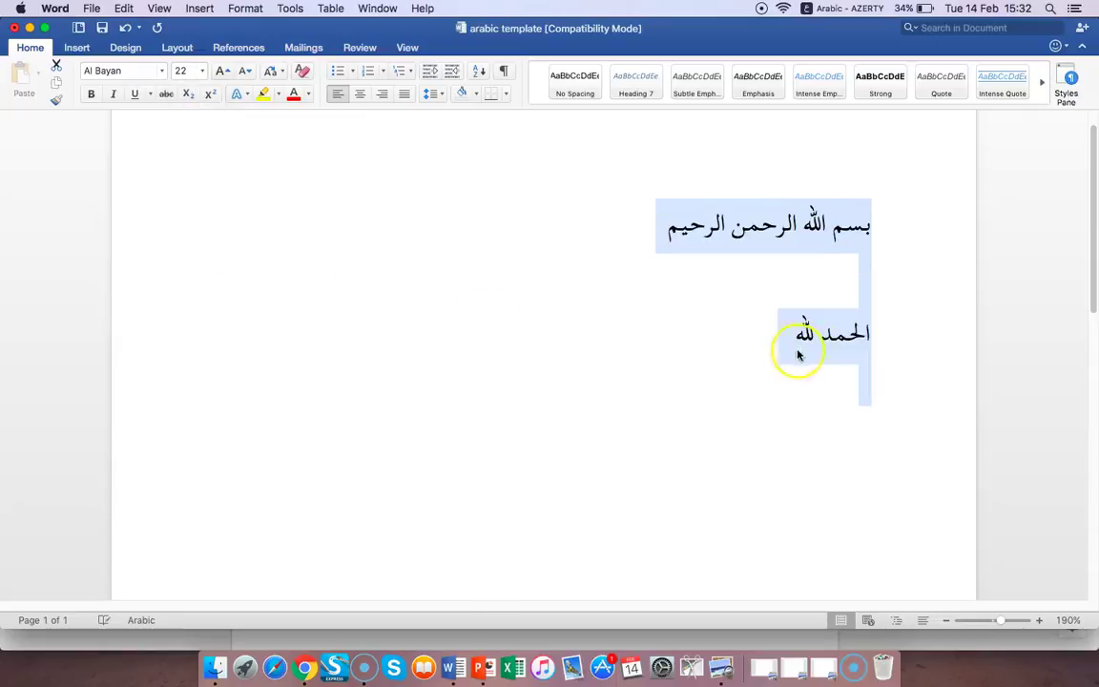
- Extend the second line to read 'الحمد لله رب العالمين'
click(763, 336)
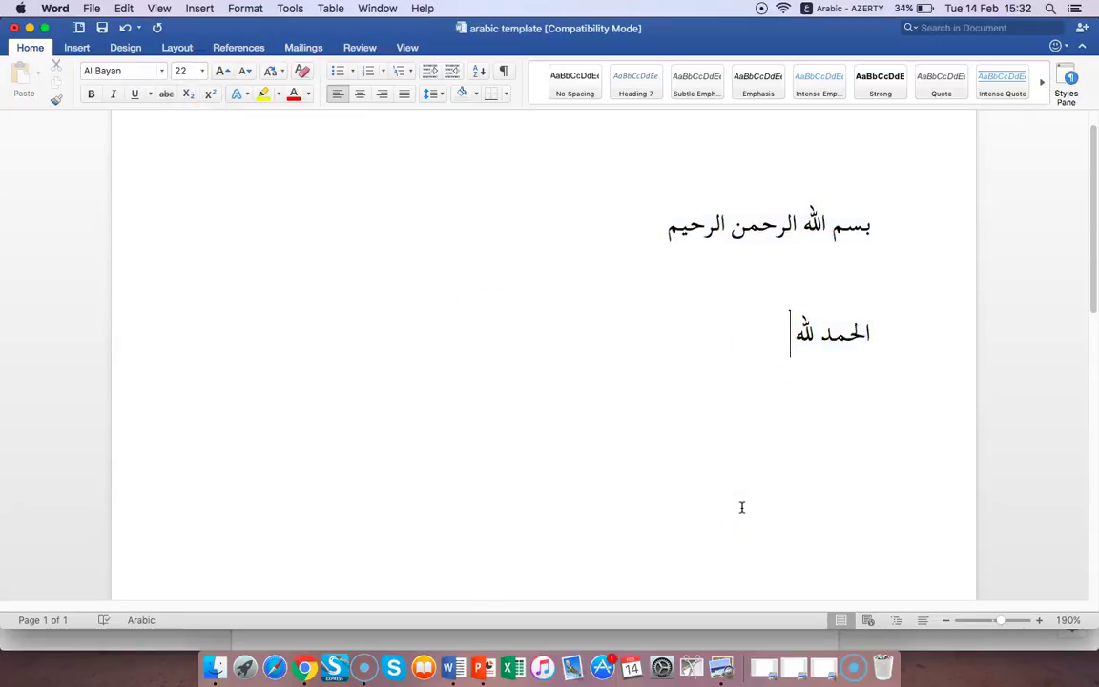
text(رب العالم)
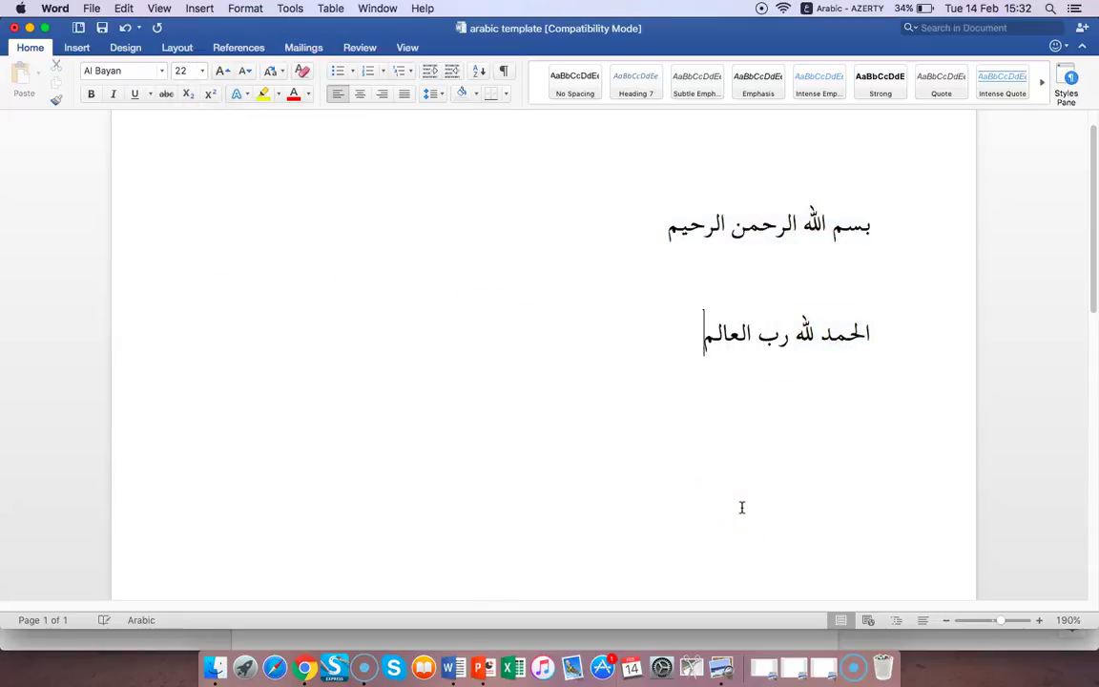
text(ني)
key(BackSpace)
key(BackSpace)
text(ين)
click(751, 507)
click(881, 424)
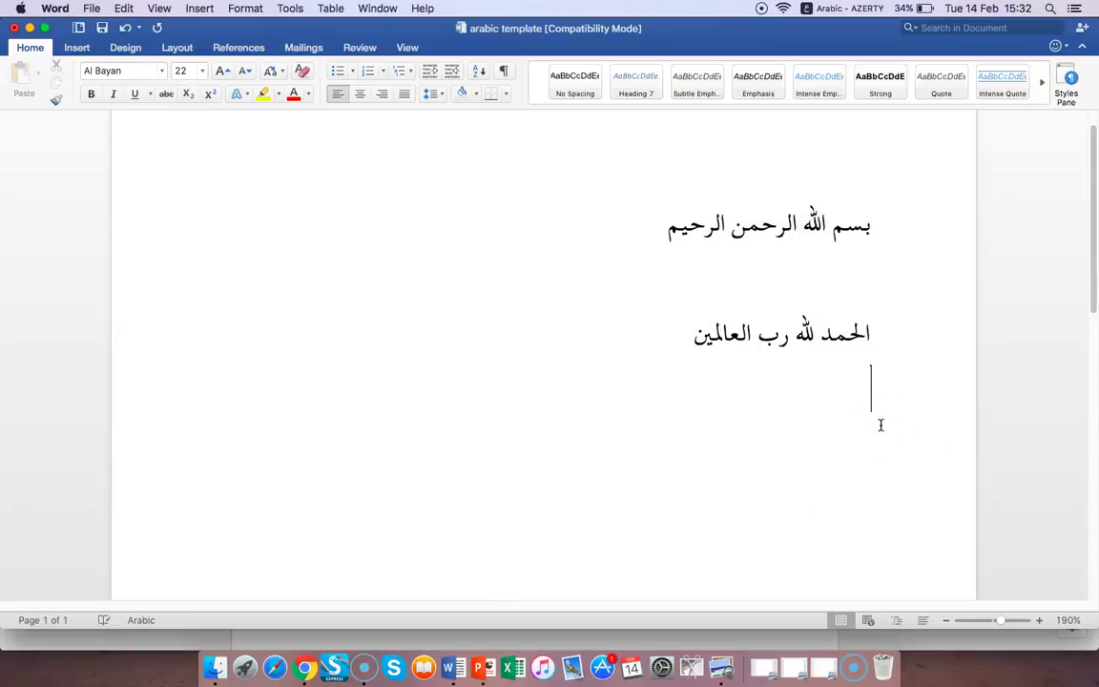